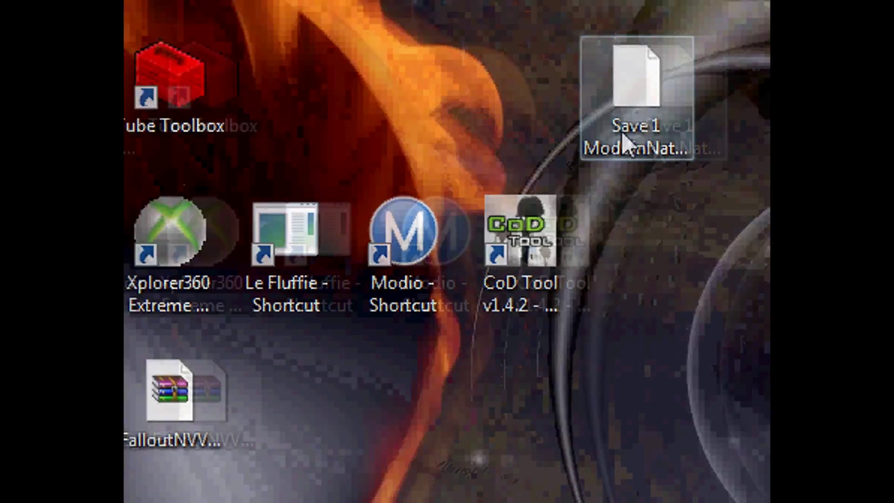
Move the save file "Save 1 ModdinNation Goodsprings 0.fxs" on the desktop so it sits beside the FalloutNVVE archive
drag(599, 154, 397, 436)
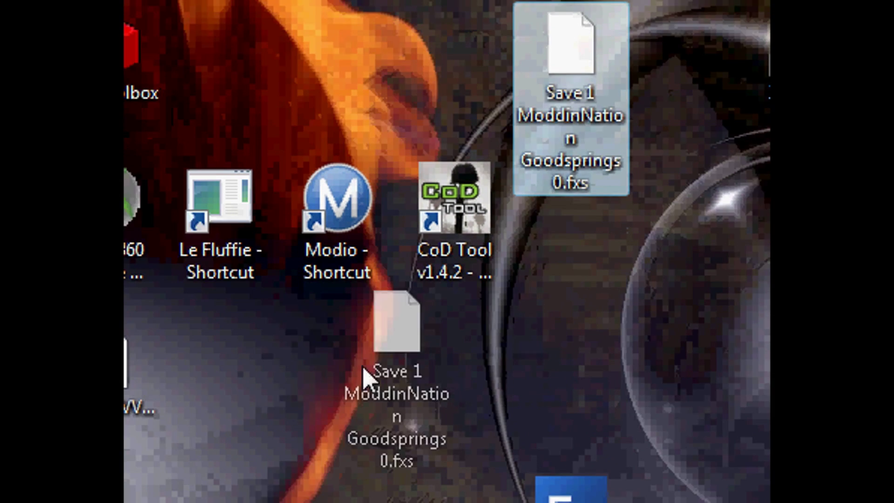
drag(366, 377, 229, 369)
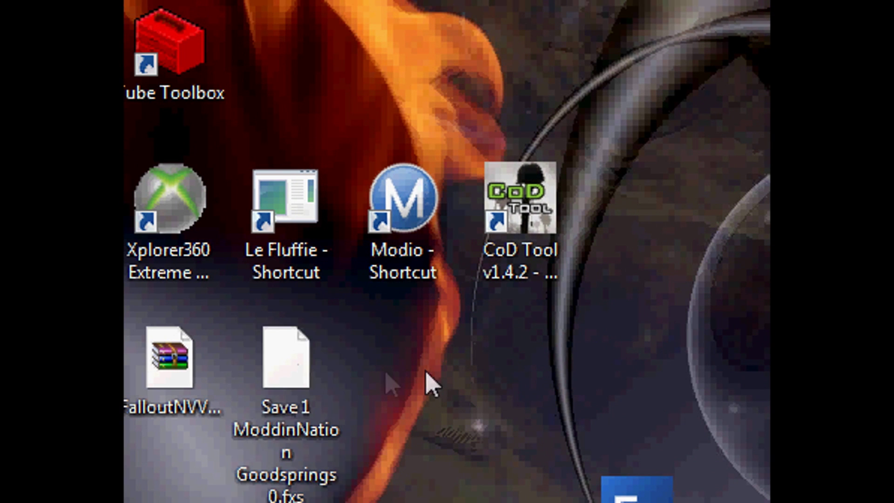
click(309, 379)
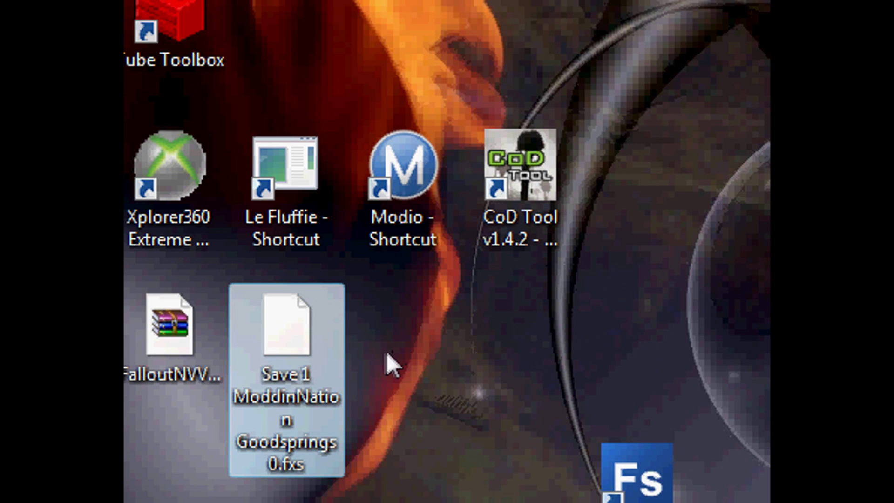
Extract the FalloutNVVE_Beta_2.0 archive with the default options, replacing all existing files, and close the archive program
mouse_move(318, 359)
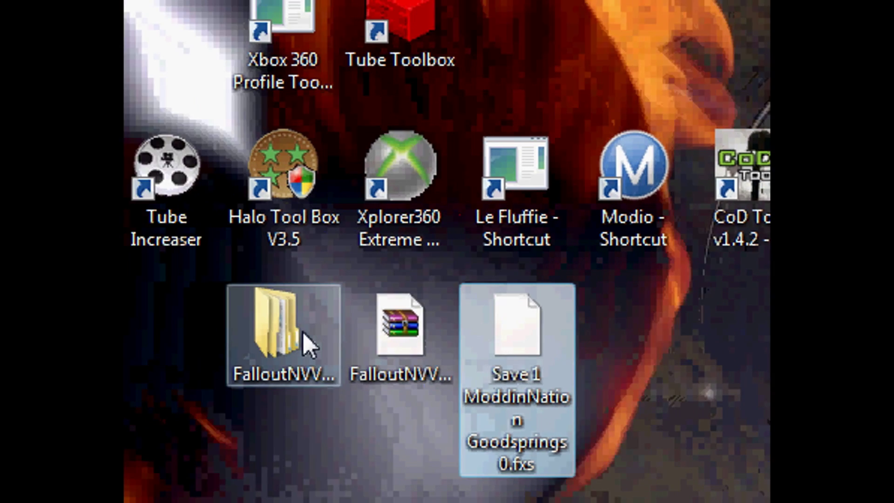
mouse_move(147, 345)
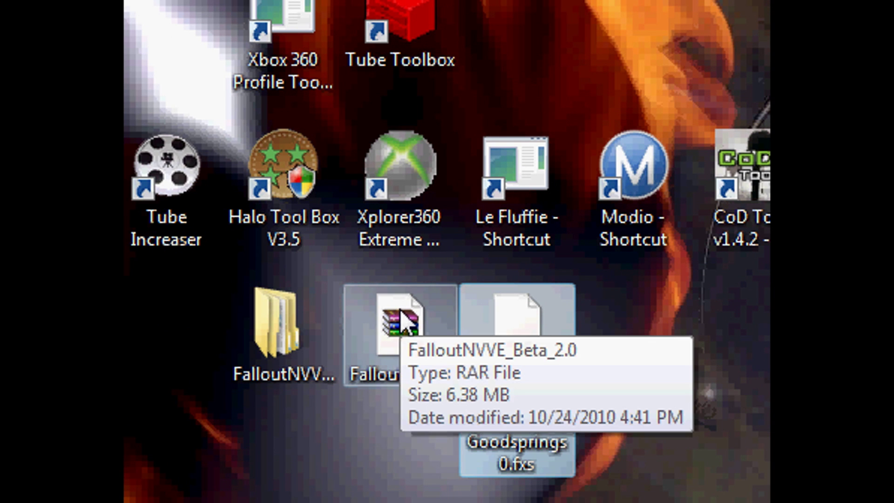
click(403, 317)
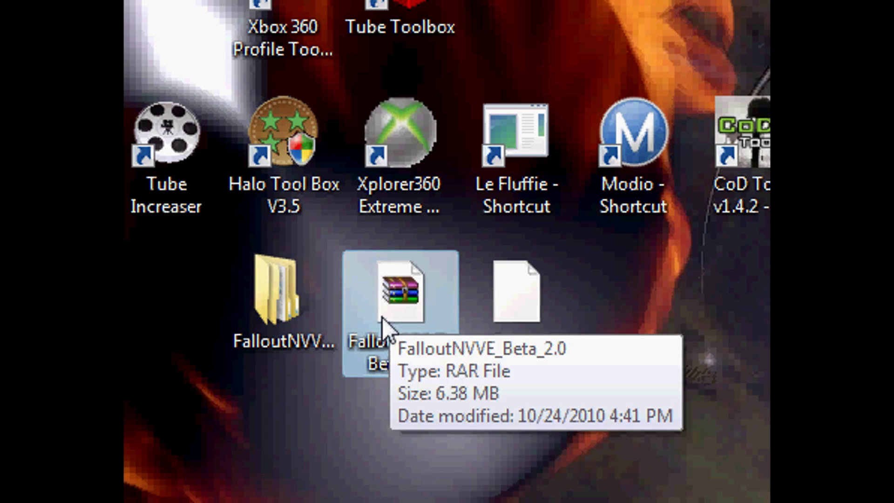
double_click(398, 298)
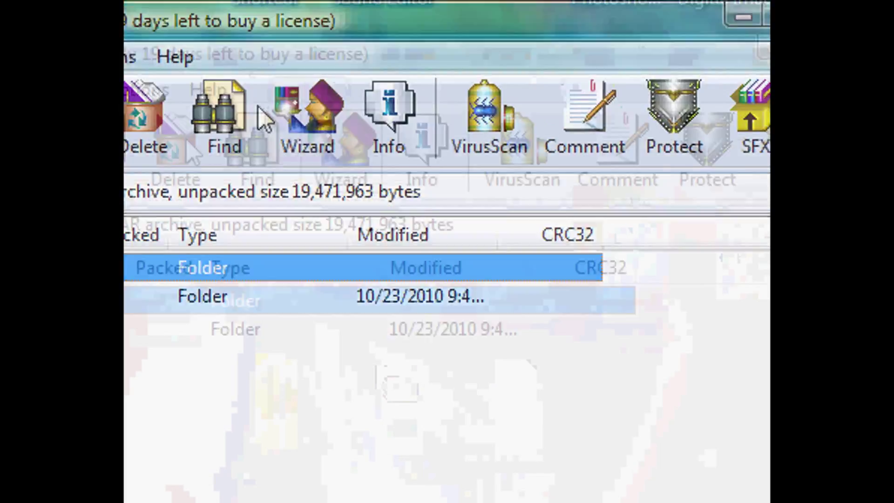
click(310, 176)
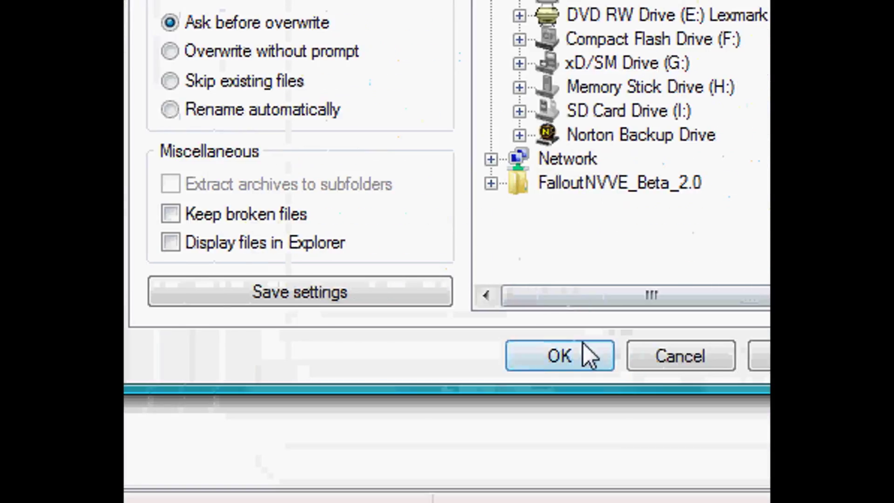
click(583, 355)
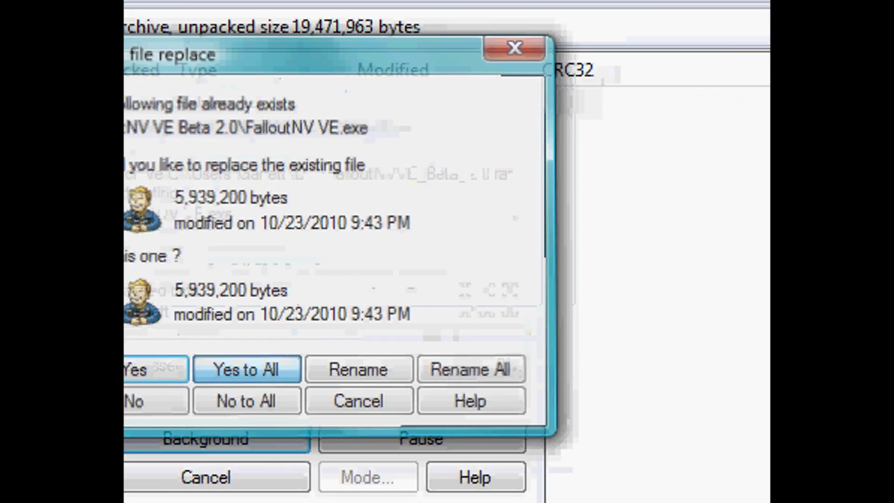
click(247, 369)
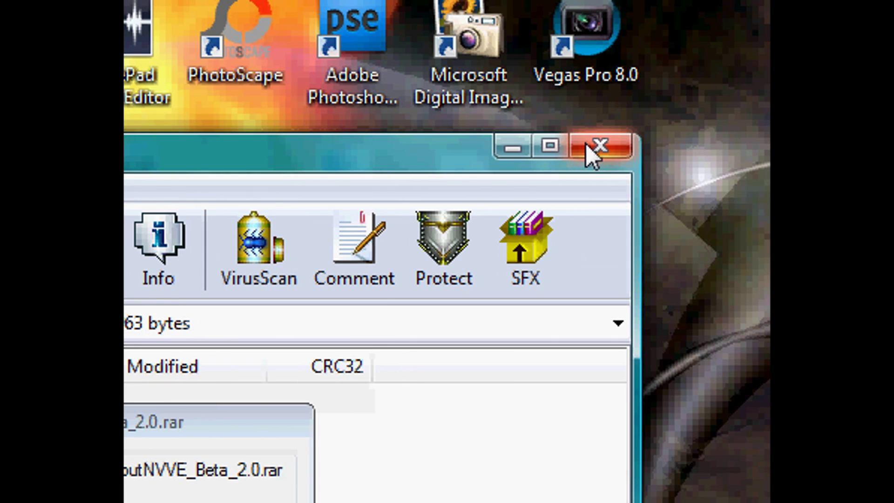
click(585, 142)
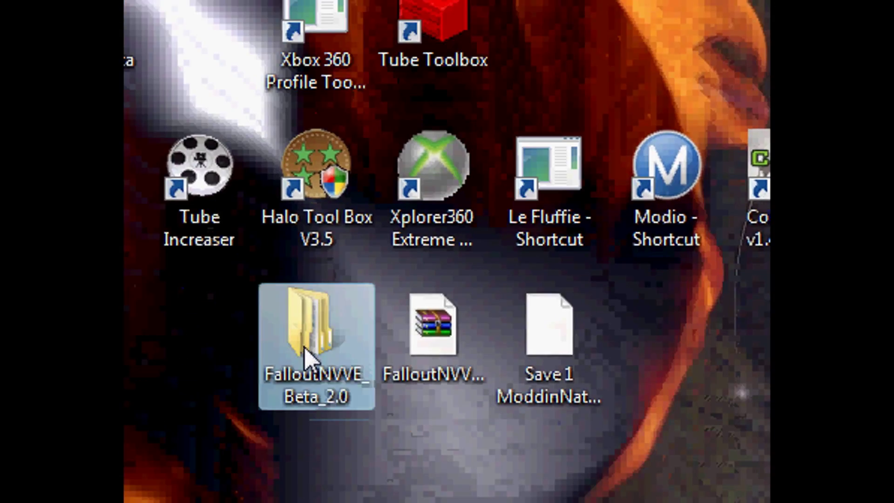
Launch the FalloutNV VE application from the FalloutNV VE Beta 2.0 folder inside the extracted FalloutNVVE_Beta_2.0 folder
double_click(307, 352)
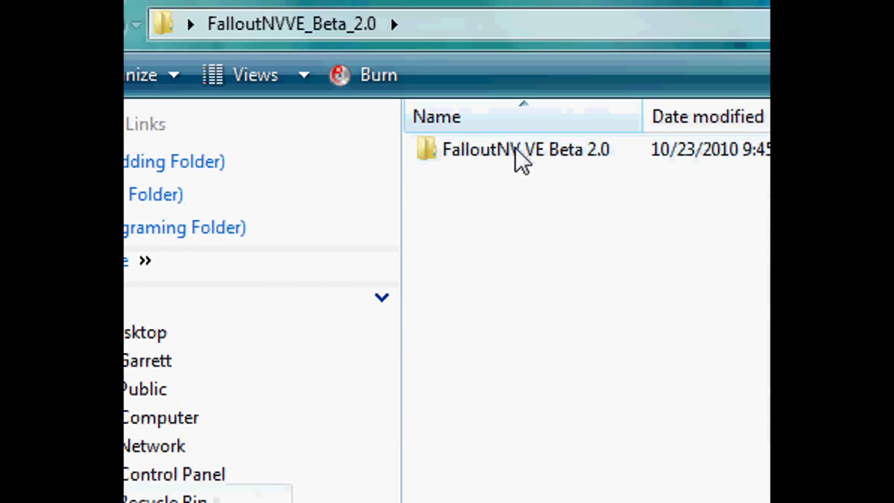
double_click(512, 86)
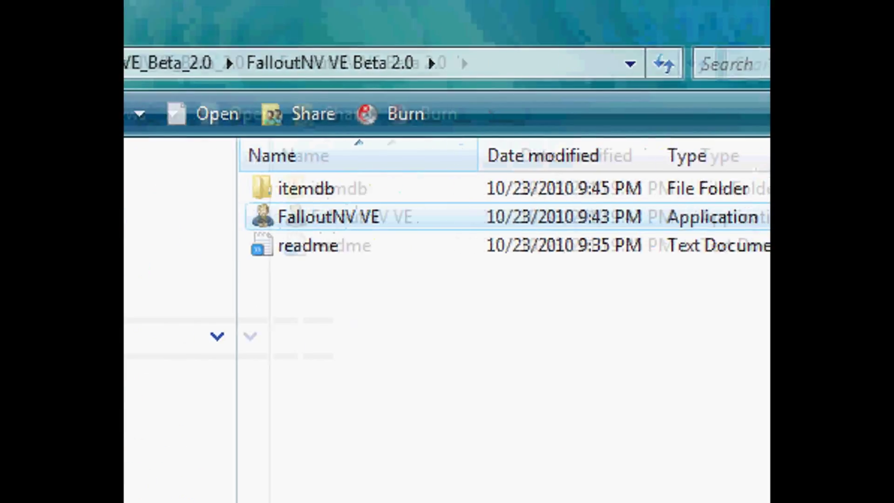
click(689, 11)
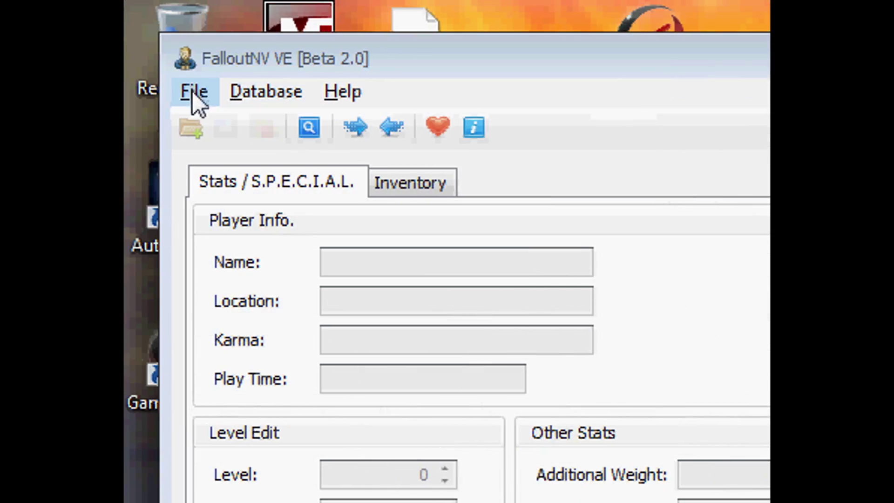
Load the save "Save 1 ModdinNation Goodsprings 0.fxs" from the desktop, answering No to using the Pimp-Boy
click(192, 126)
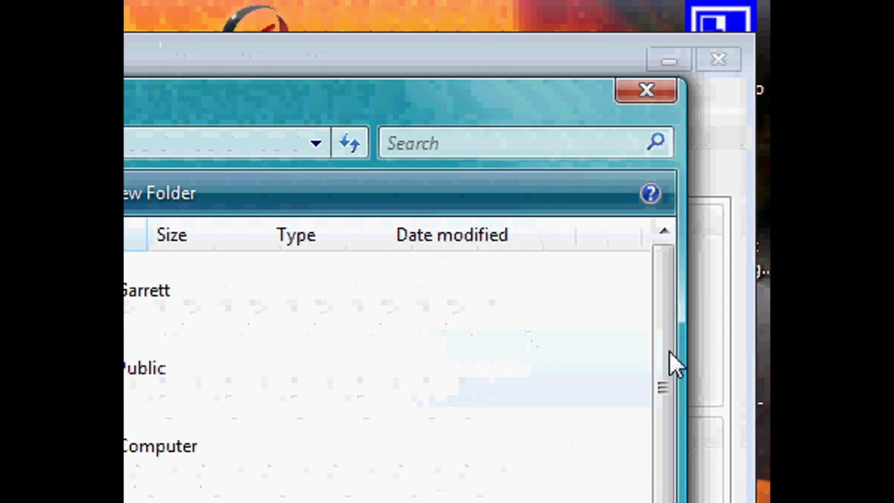
drag(670, 365, 598, 425)
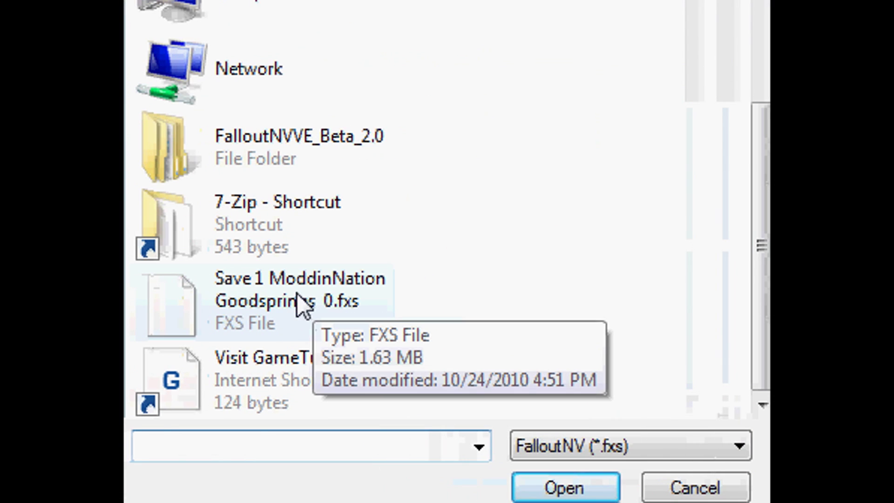
double_click(345, 298)
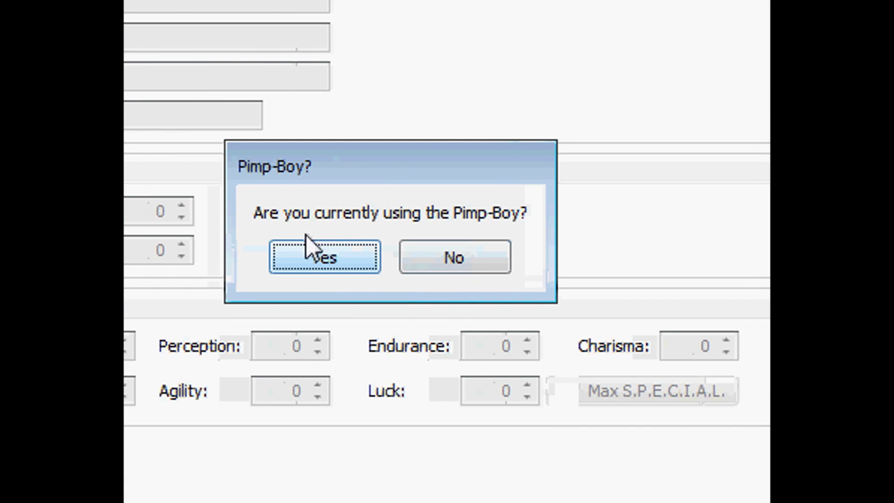
click(470, 243)
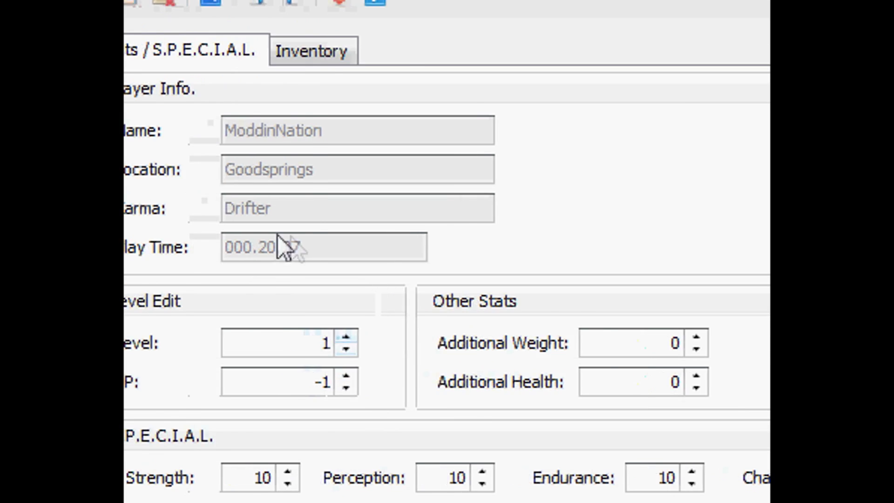
Set the character's level to 30 and XP to 66699
click(404, 348)
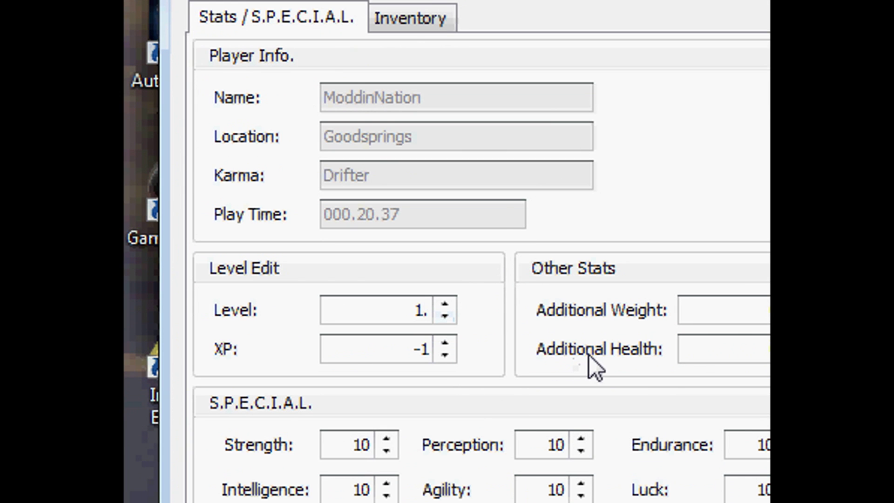
text(257887)
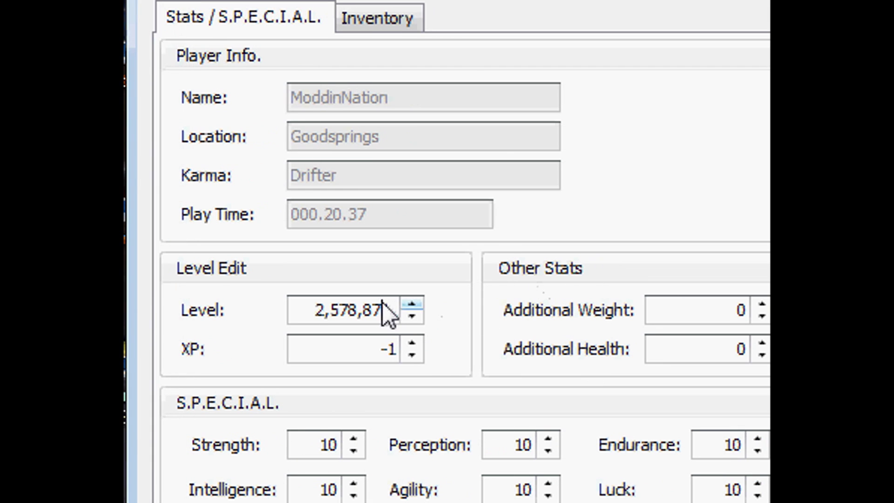
key(BackSpace)
key(BackSpace)
key(BackSpace)
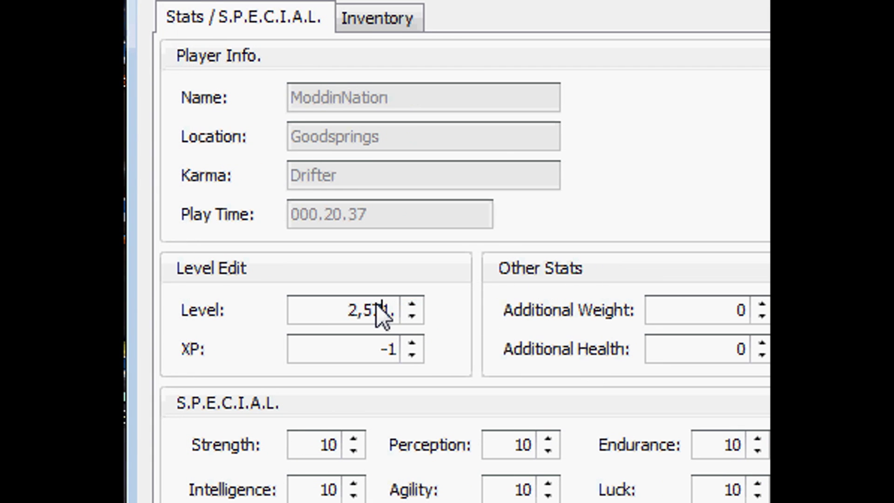
key(BackSpace)
click(317, 356)
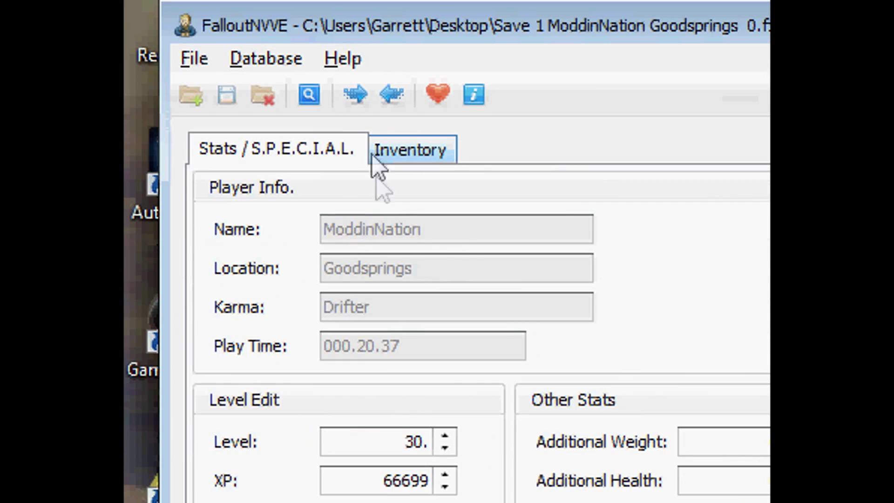
Look over the character's inventory list and search the item database for "gun"
click(373, 156)
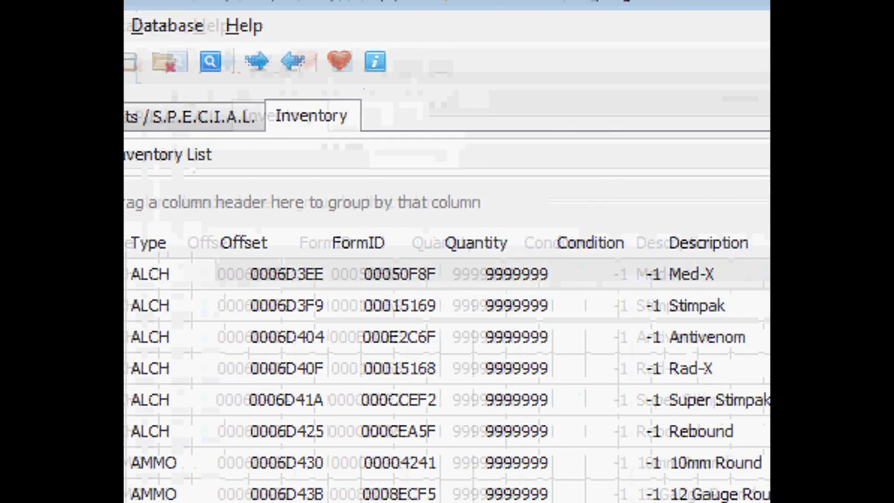
scroll(585, 361, down, 1)
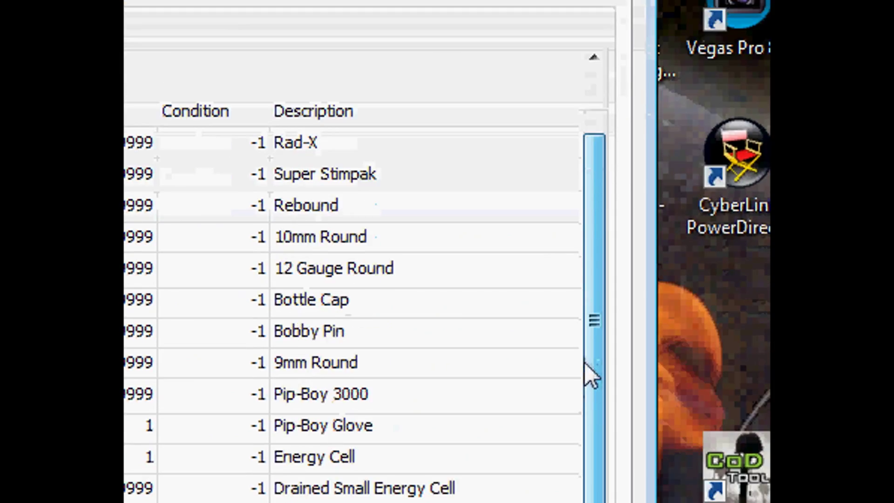
scroll(585, 362, up, 1)
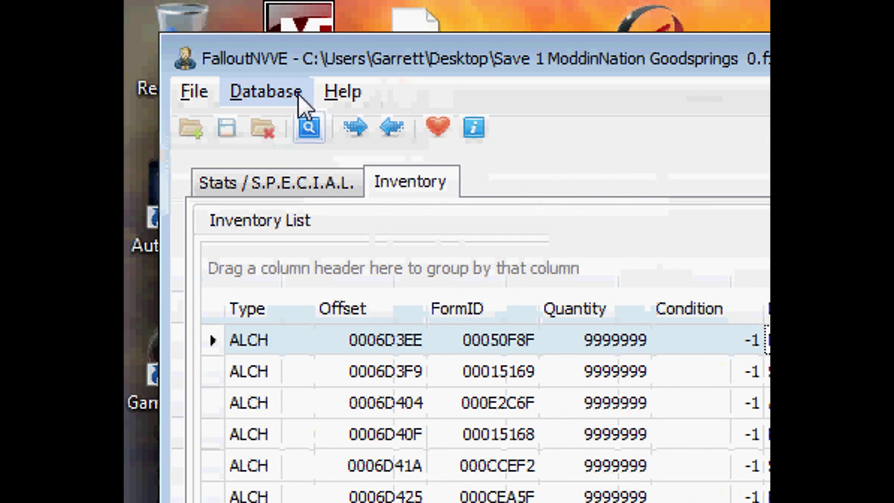
click(298, 93)
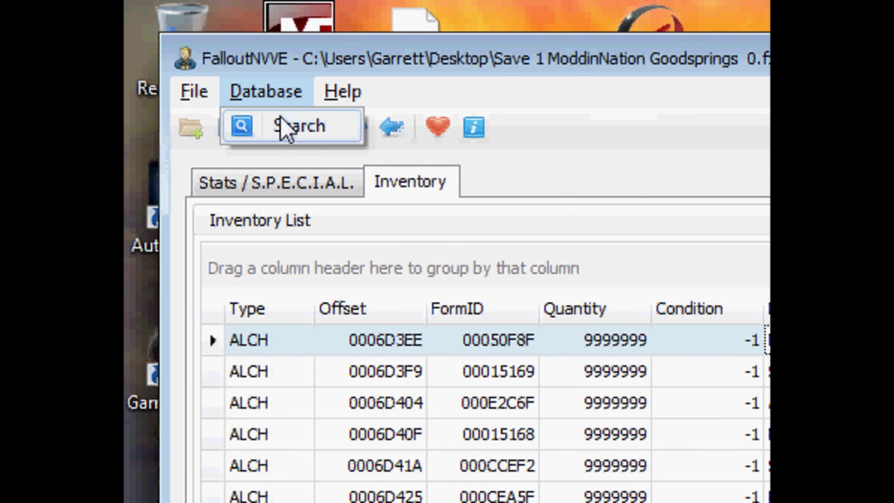
click(286, 130)
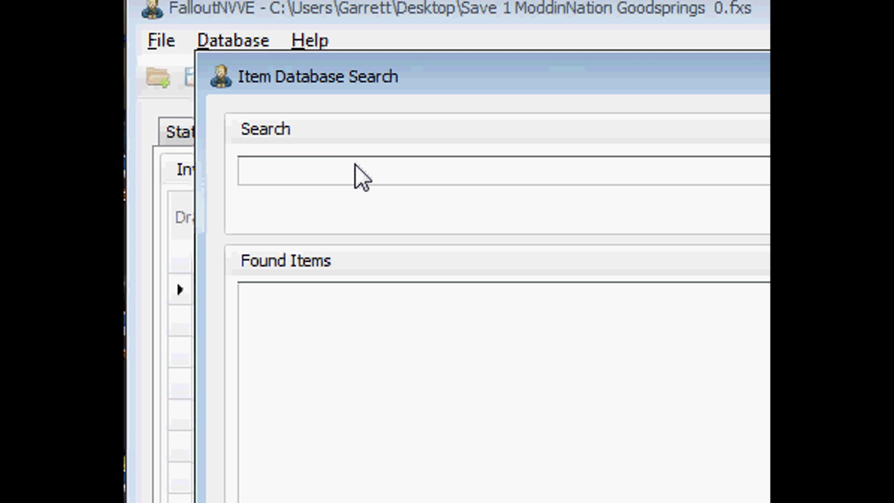
text(gun)
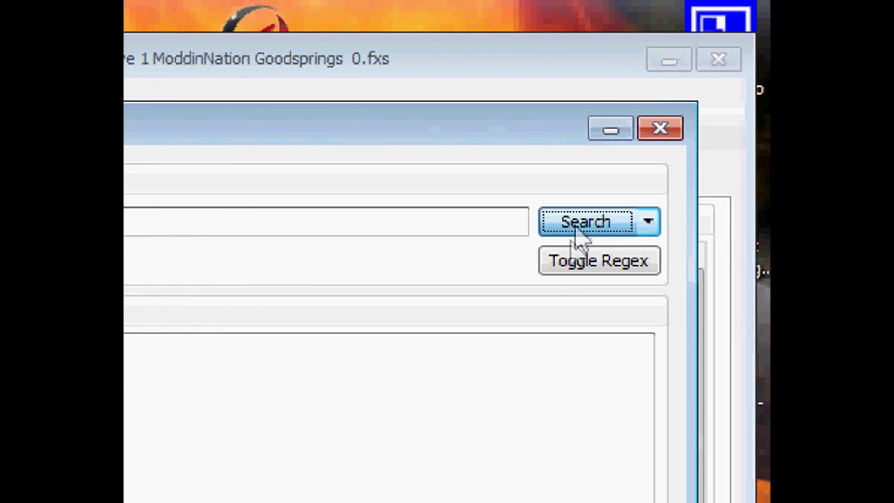
click(684, 221)
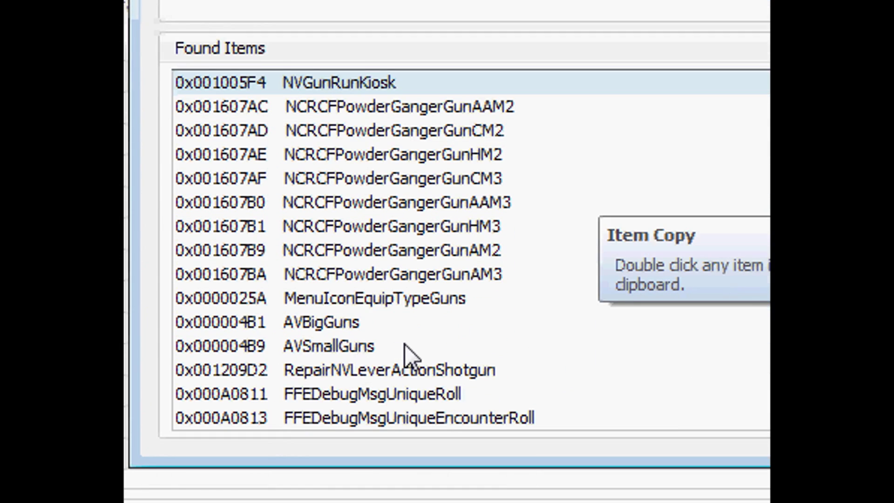
Copy the FormID of the Minigun from the found items and close the item database search
scroll(404, 346, down, 6)
scroll(404, 344, down, 13)
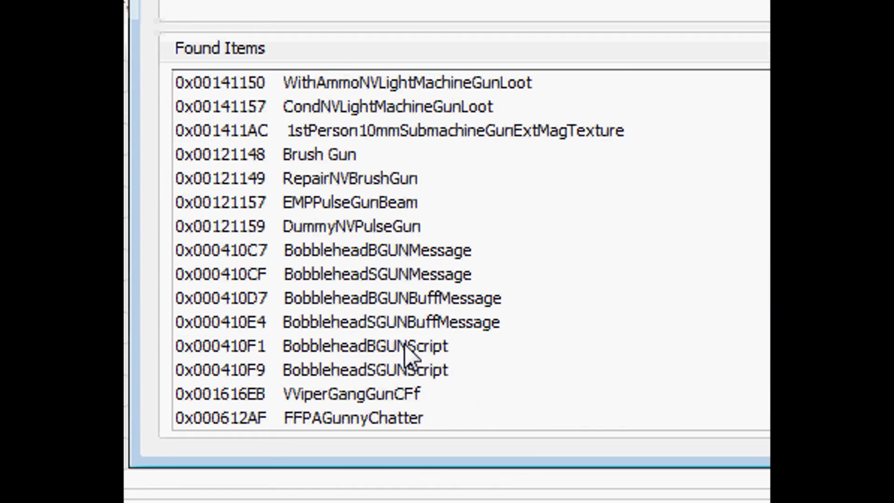
scroll(404, 346, down, 2)
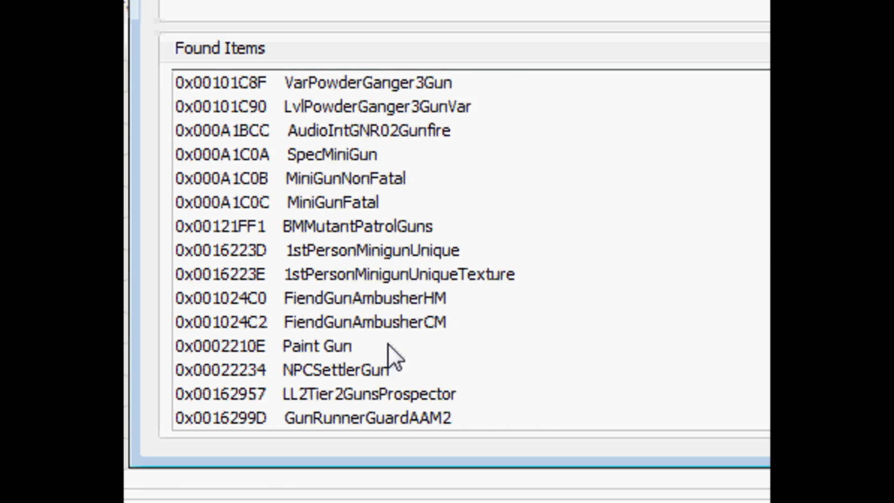
scroll(351, 276, down, 12)
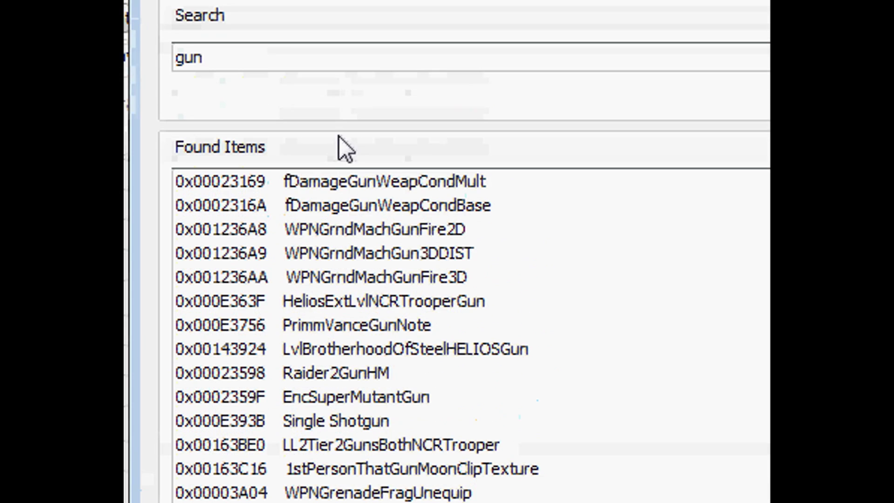
scroll(410, 252, down, 7)
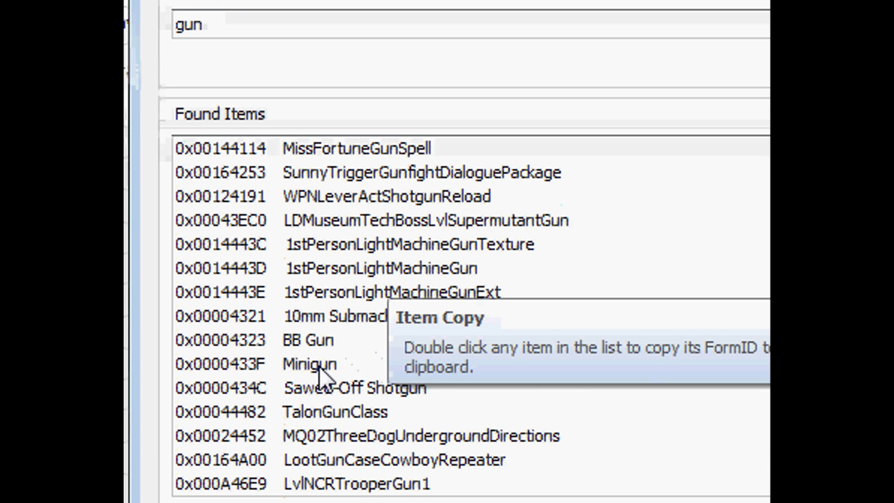
double_click(320, 366)
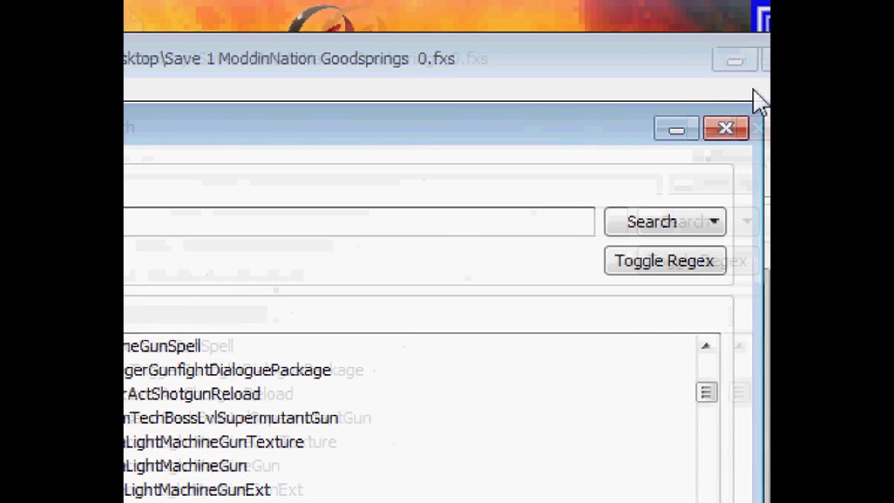
click(573, 128)
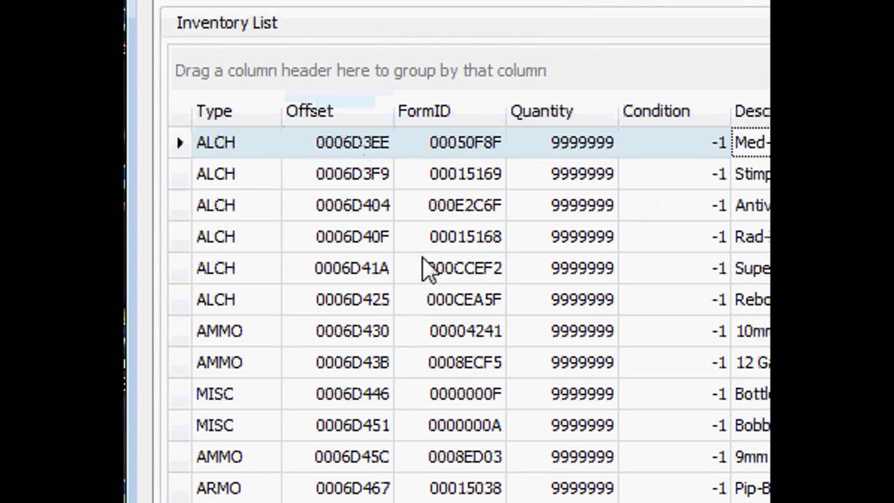
Replace the Med-X entry in the inventory with the Minigun by pasting FormID 0000433F and updating the item
scroll(421, 275, down, 1)
scroll(395, 261, up, 1)
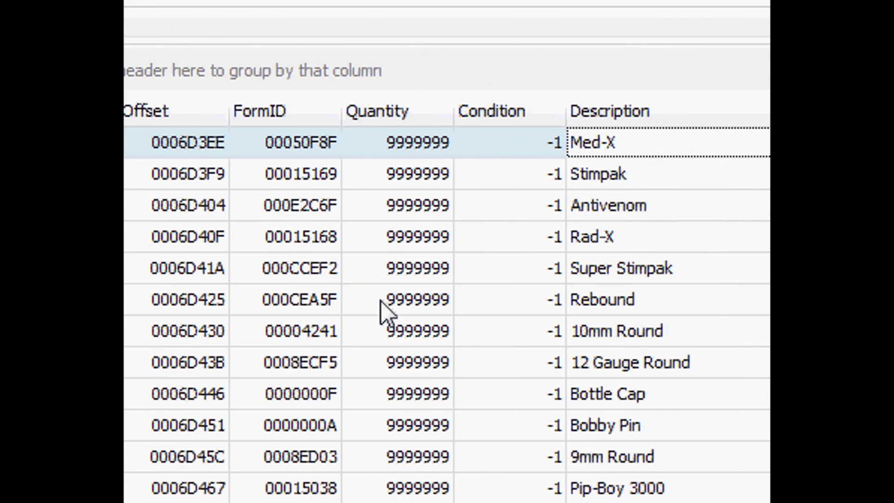
scroll(381, 301, down, 1)
scroll(379, 309, up, 1)
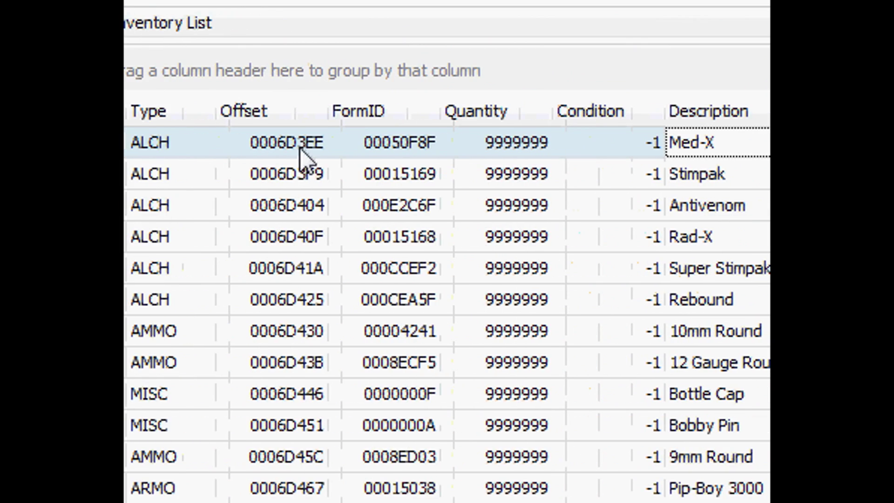
click(298, 146)
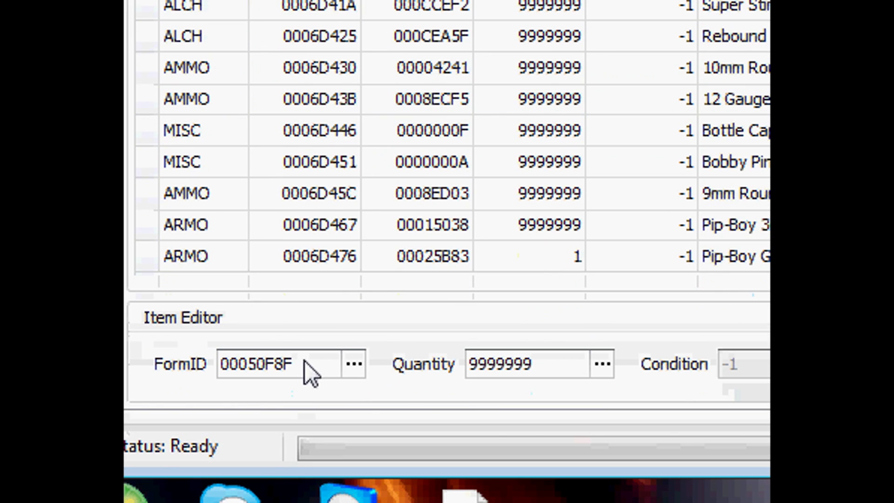
double_click(305, 363)
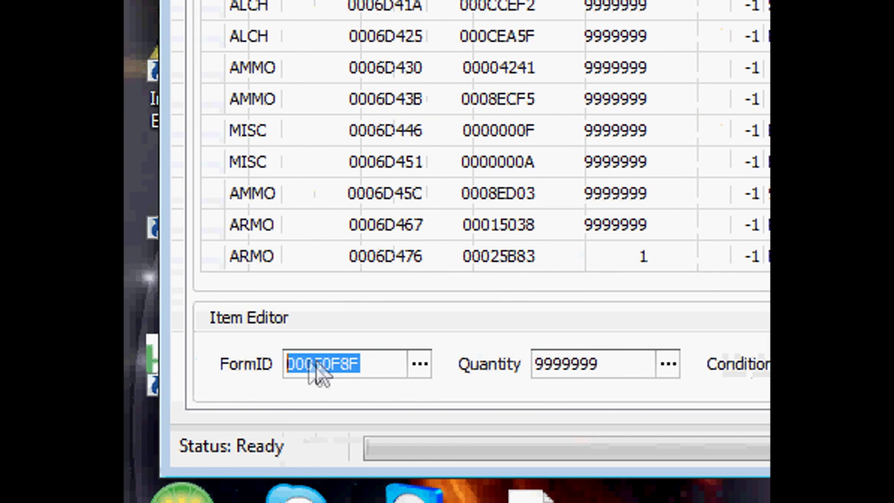
right_click(356, 364)
click(442, 362)
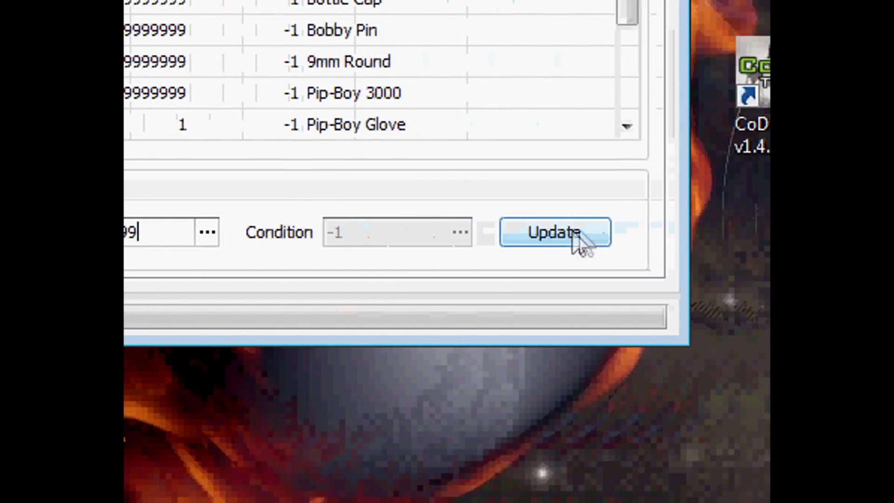
click(574, 231)
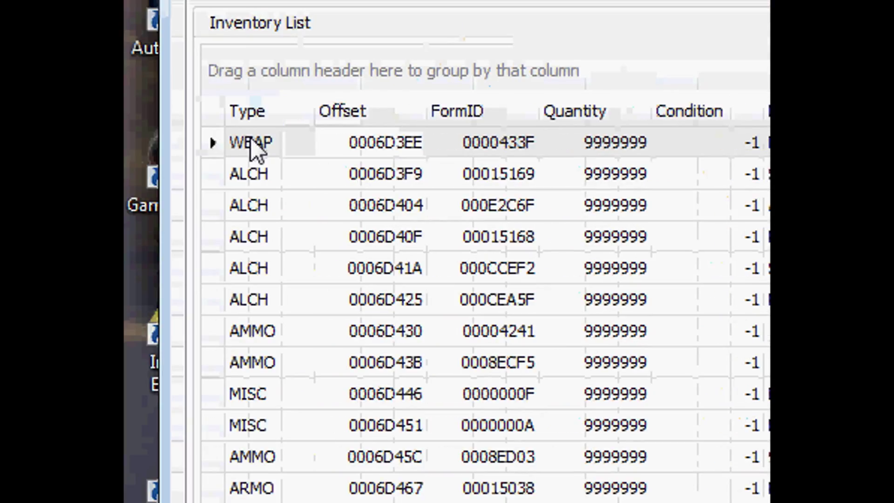
Check the type and description of the Minigun entry against the other items in the inventory list
click(254, 148)
scroll(258, 154, down, 1)
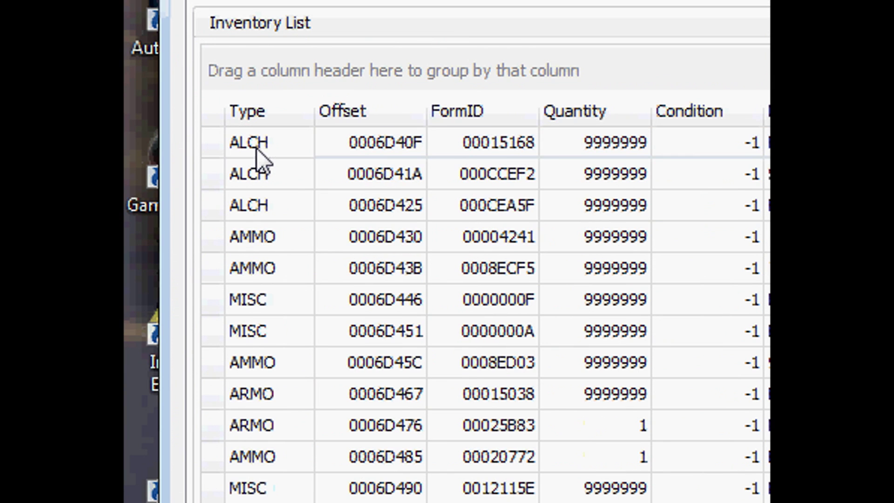
scroll(261, 158, up, 1)
click(213, 145)
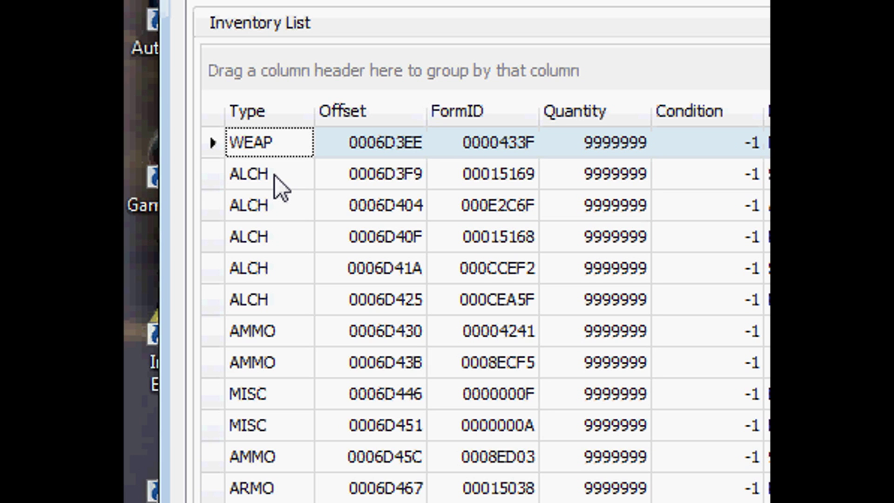
click(273, 342)
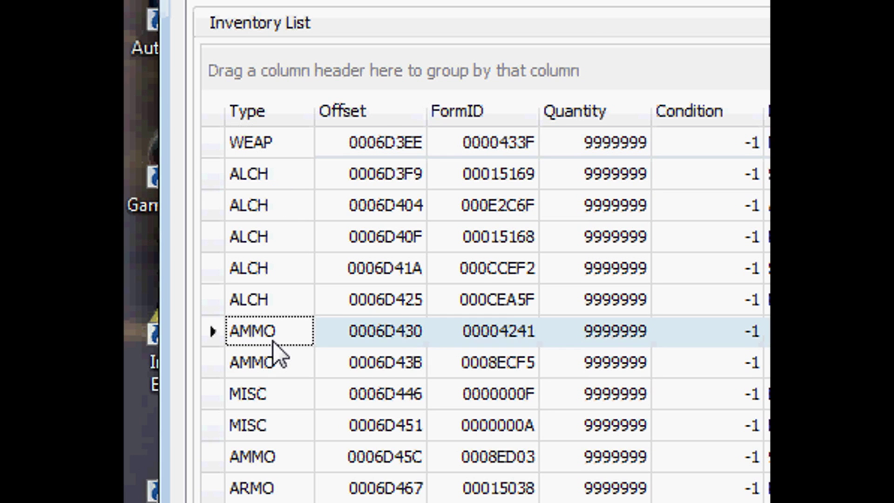
scroll(295, 349, down, 1)
scroll(293, 349, up, 1)
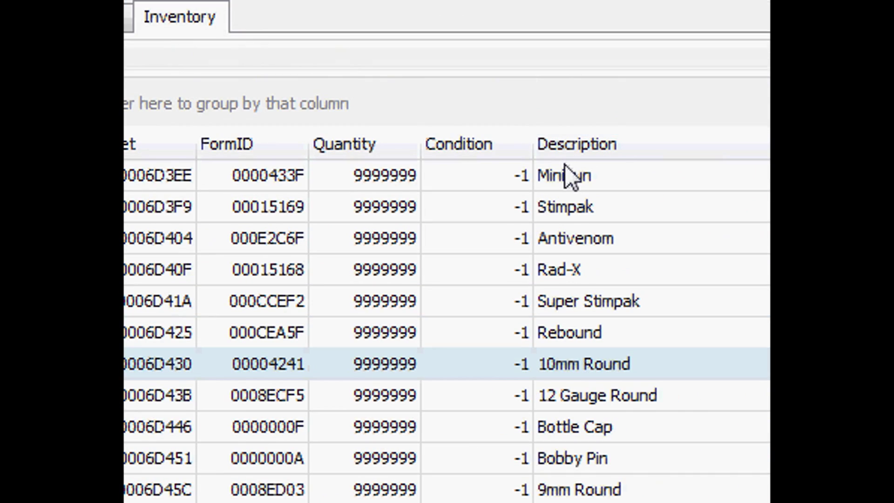
click(565, 165)
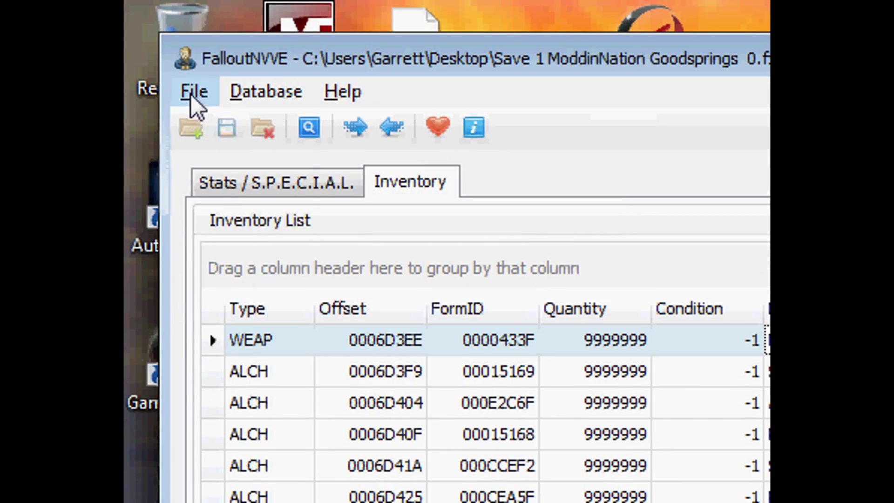
Save the modified Goodsprings save file and minimize the save editor
click(193, 96)
click(448, 145)
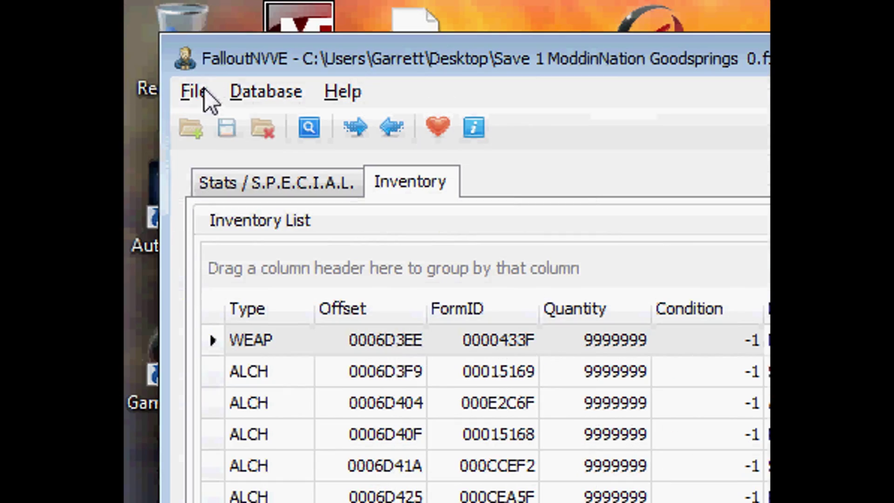
click(199, 95)
click(232, 194)
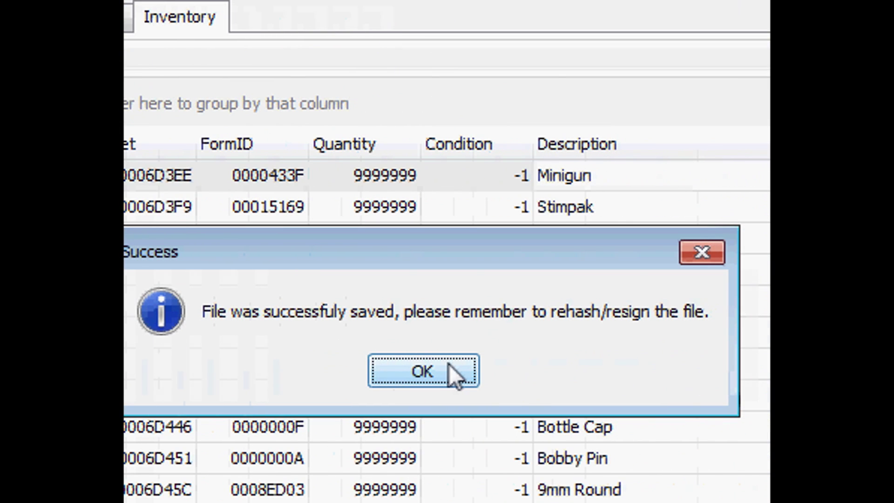
click(448, 368)
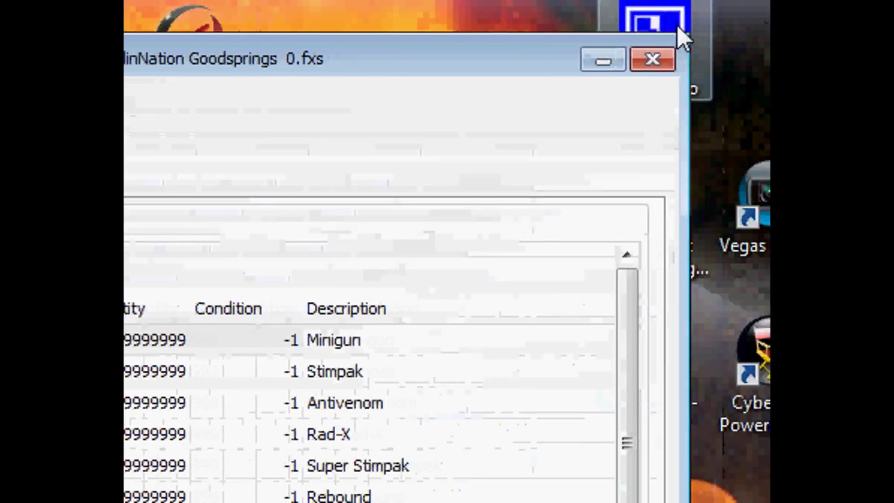
click(591, 57)
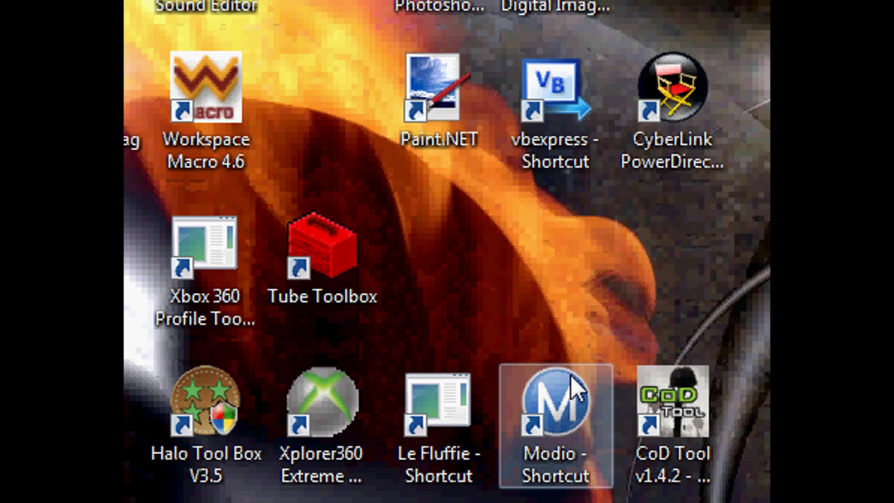
Switch to Modio, dismiss the version 2.432 update notice and attempt to log in with the remembered account
click(572, 269)
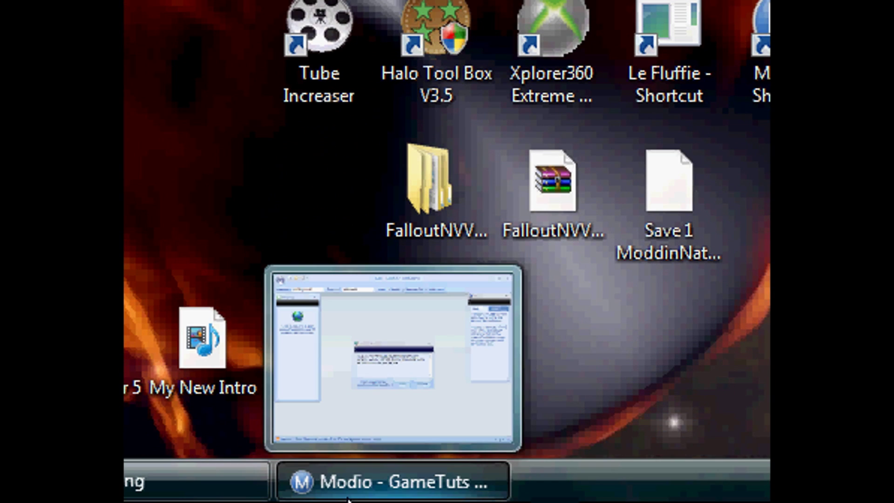
click(348, 494)
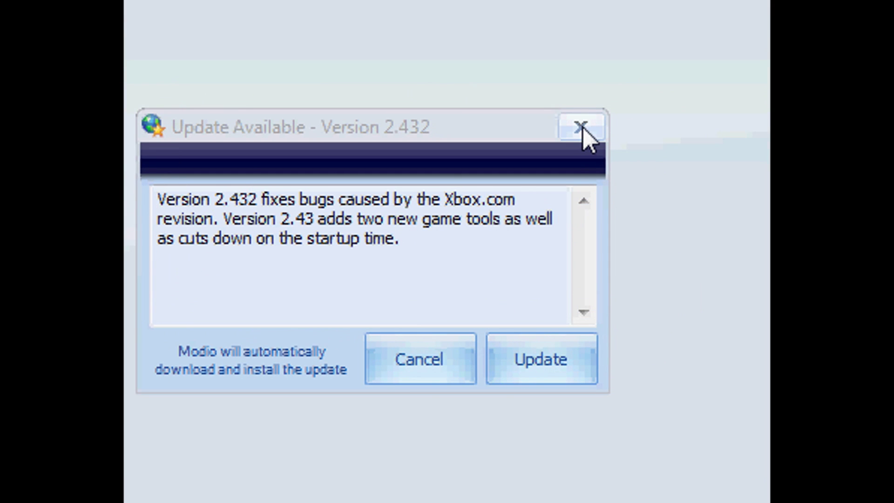
click(582, 127)
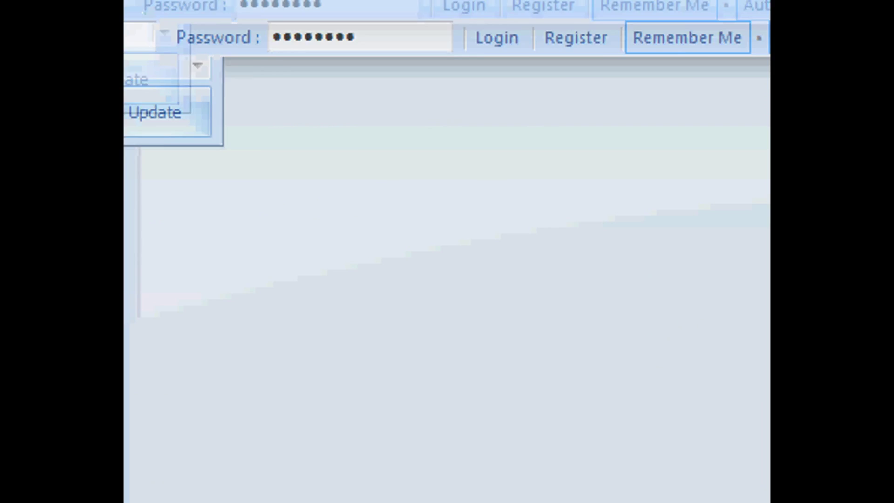
click(268, 148)
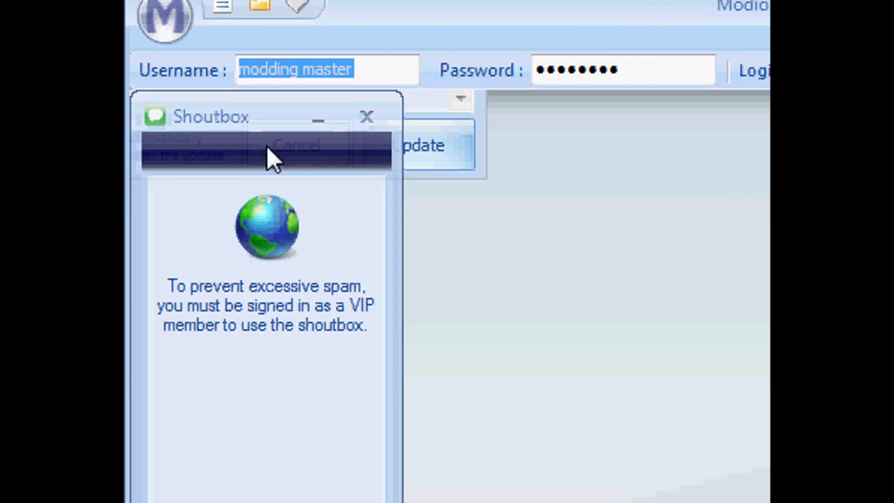
click(379, 138)
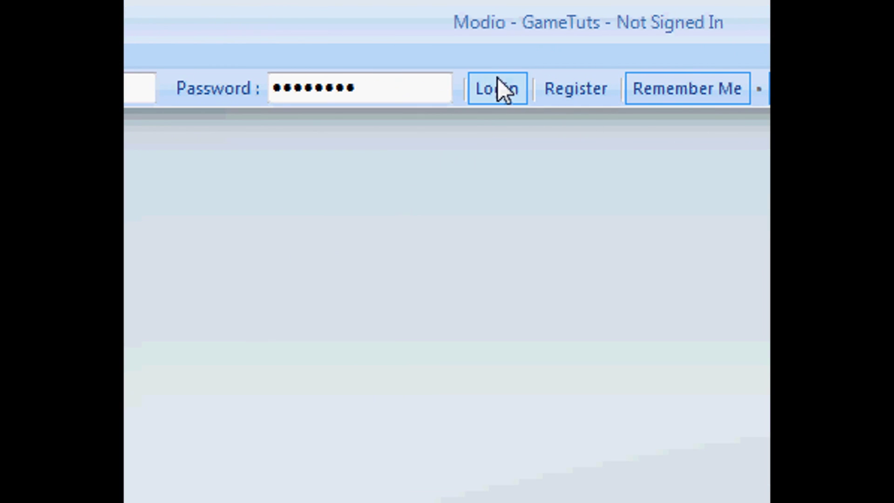
click(498, 87)
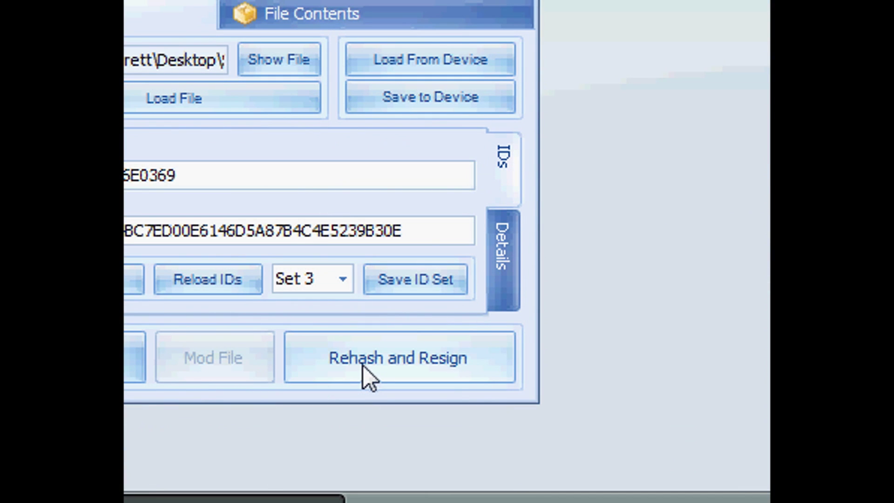
Rehash and resign the Fallout: New Vegas save in Modio, closing the file window and Modio when done
click(366, 365)
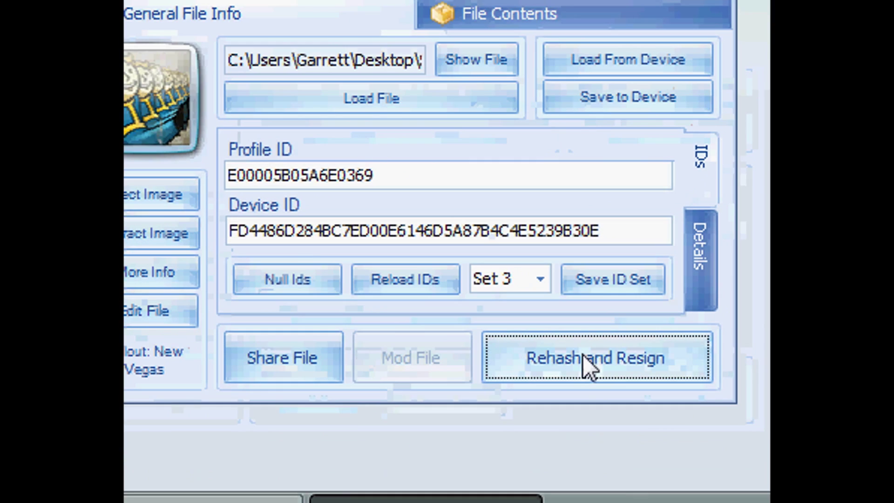
click(582, 357)
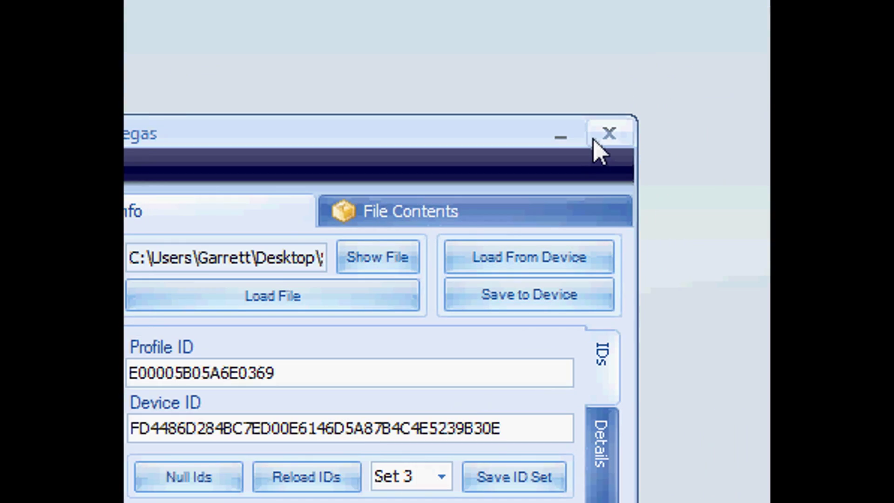
click(595, 140)
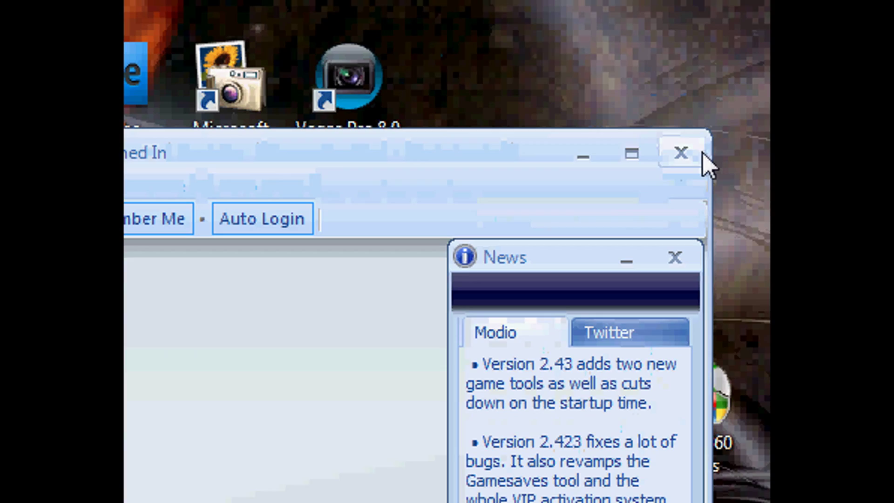
click(692, 156)
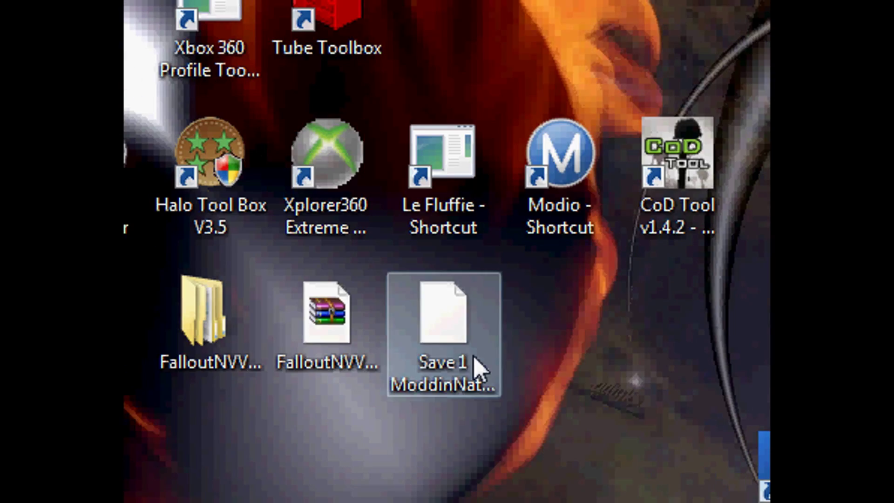
click(242, 428)
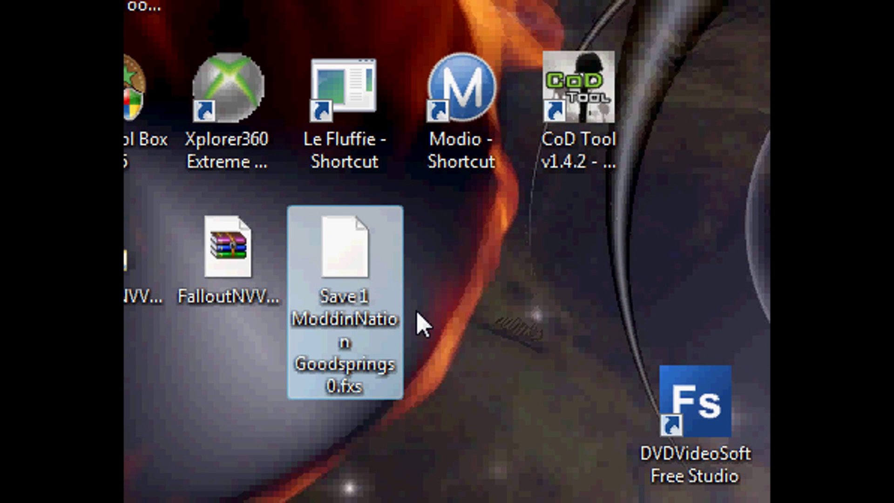
mouse_move(323, 272)
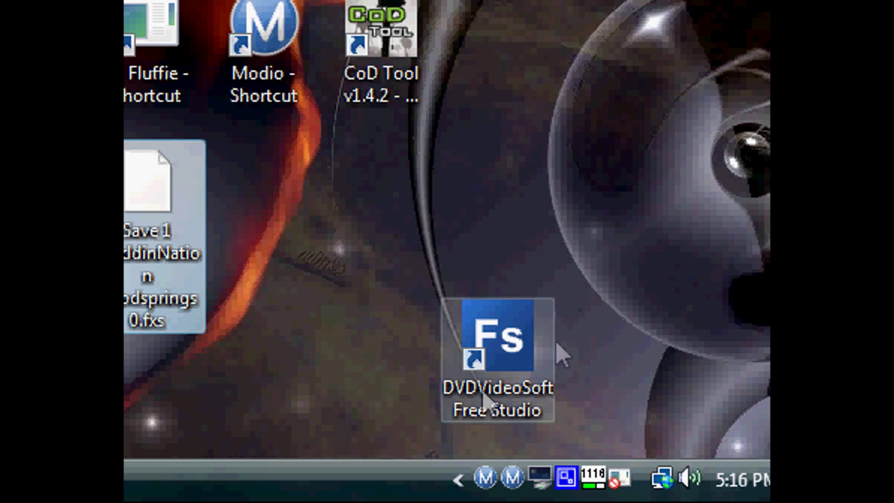
right_click(564, 482)
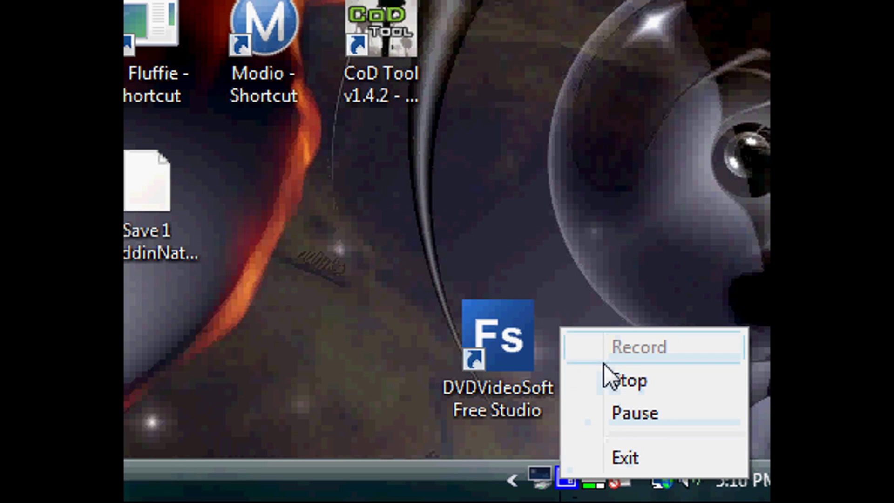